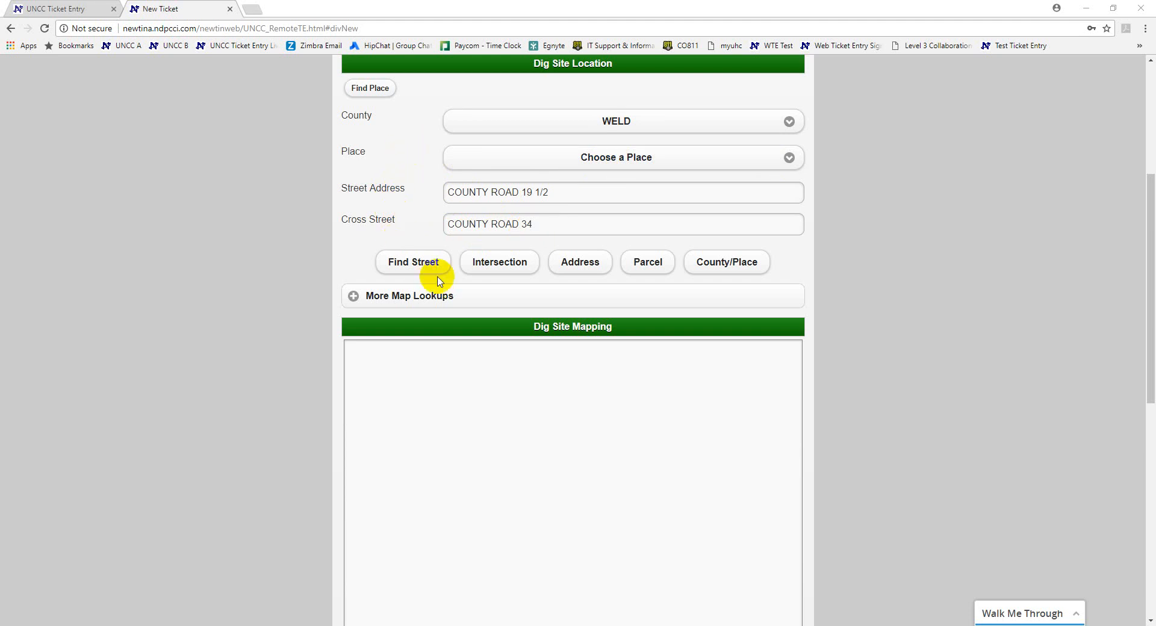
Step: Look up the intersection of County Road 19 1/2 and County Road 34 in Weld County on the dig site map
left_click(505, 264)
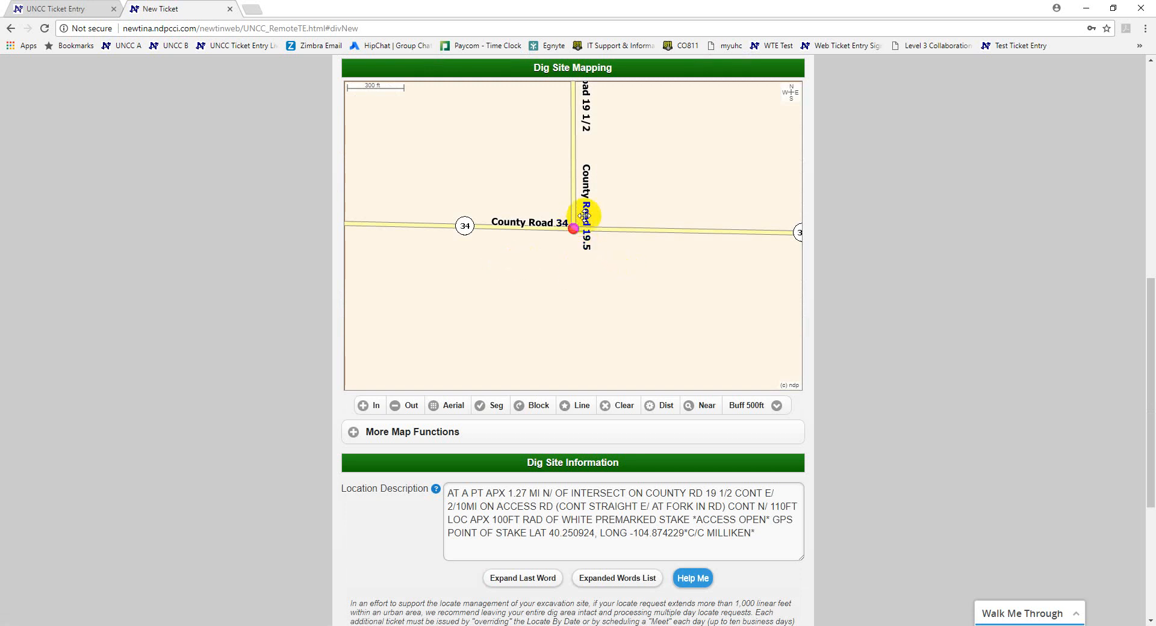
left_click(410, 405)
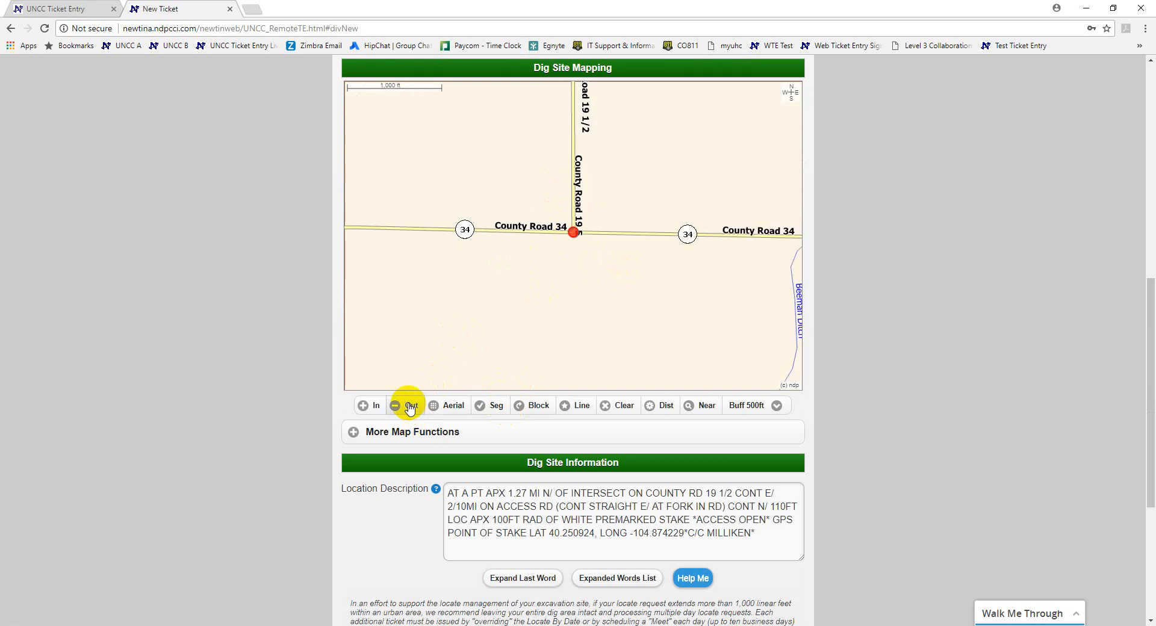
left_click(410, 406)
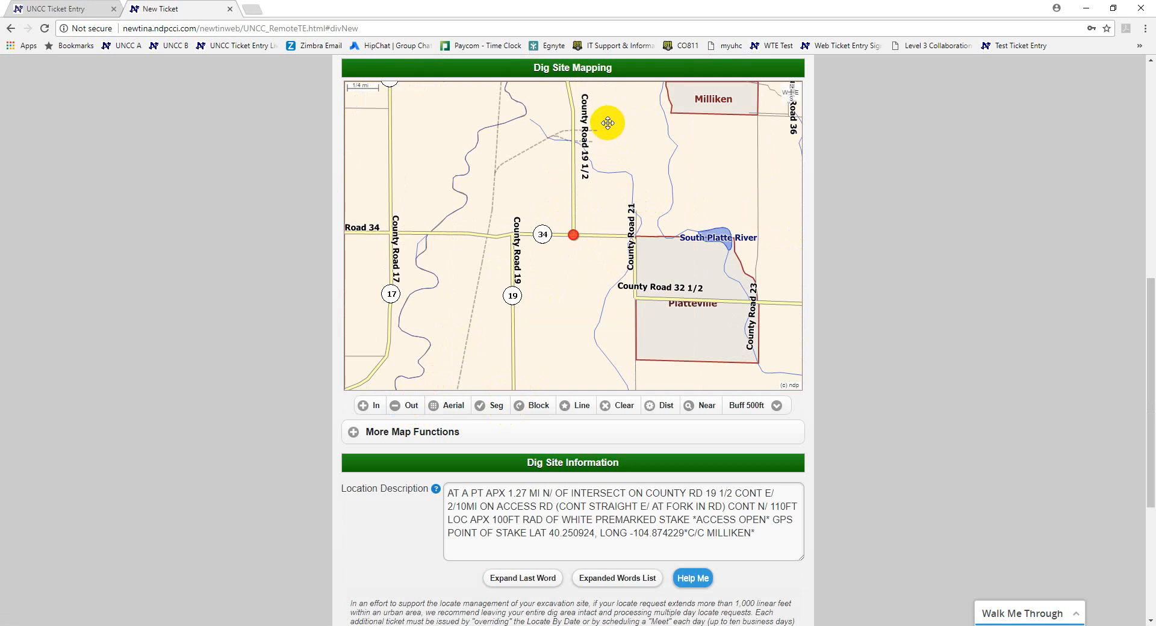
left_click(608, 123)
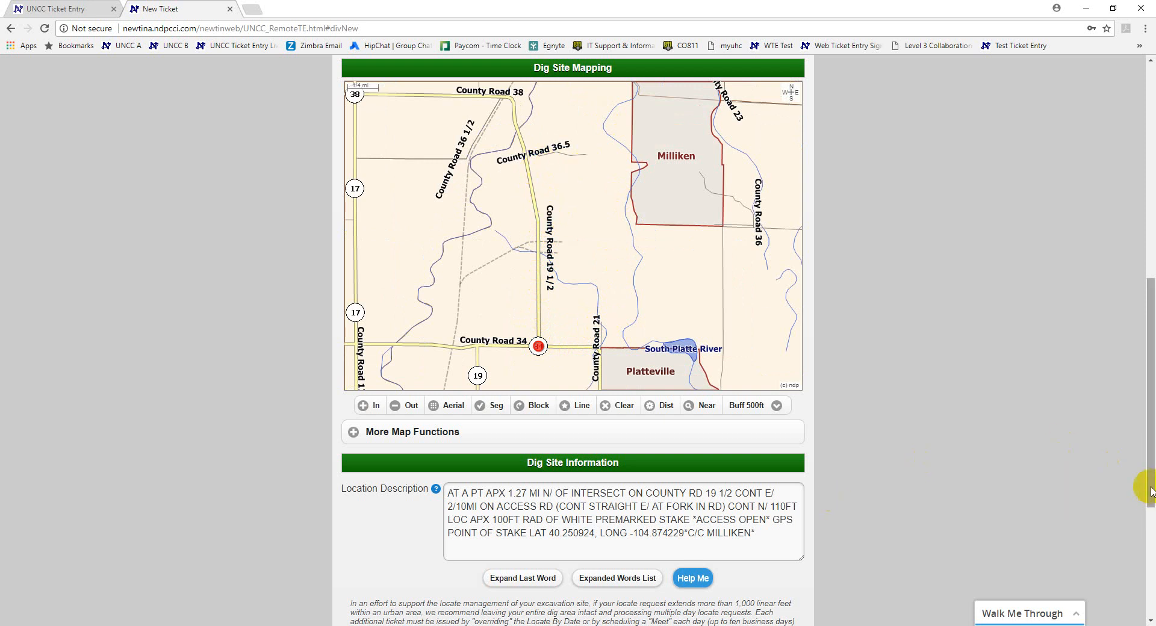
Step: Use the additional map lookups to locate latitude 40.250924, longitude -104.874229 on the dig site map
left_click_drag(1151, 473, 1123, 367)
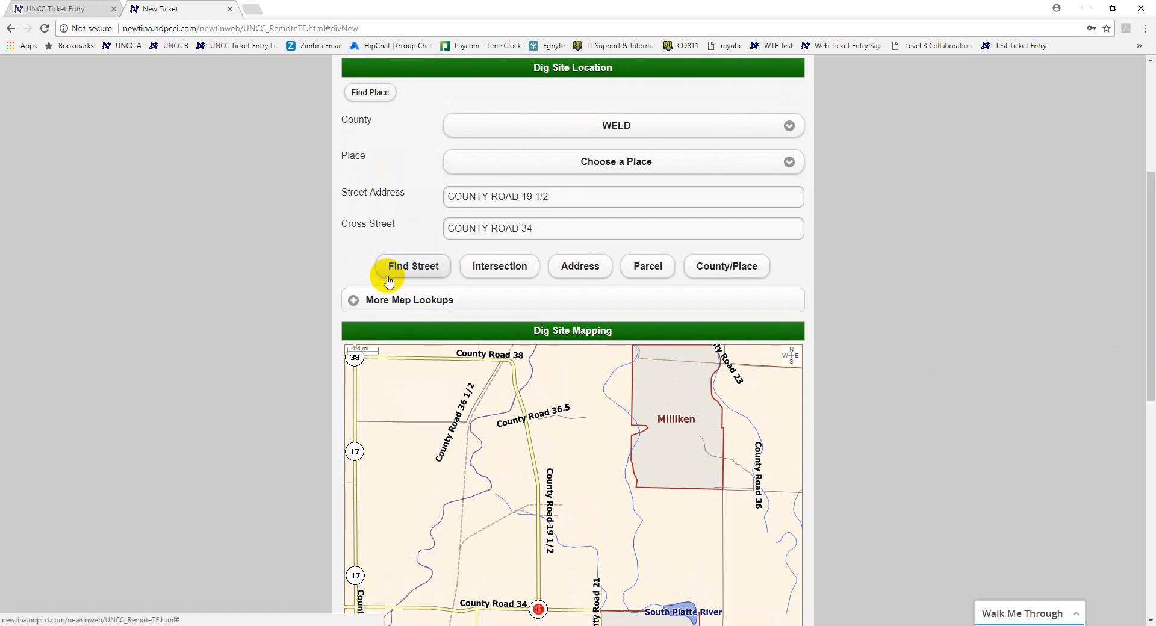
left_click(355, 305)
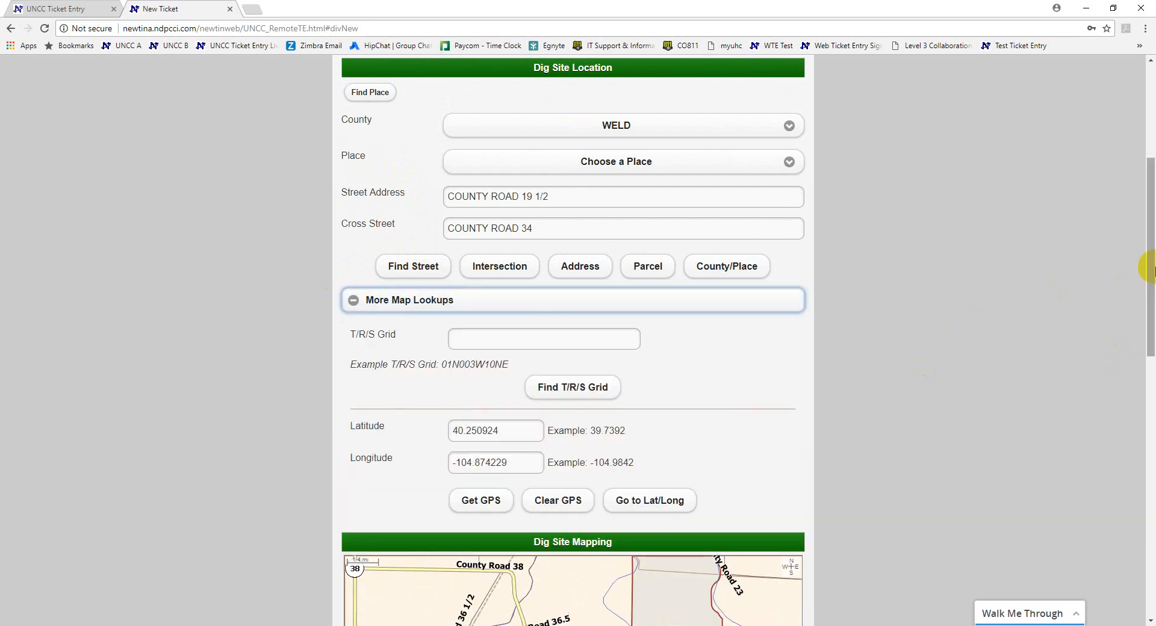
left_click_drag(1153, 271, 1150, 369)
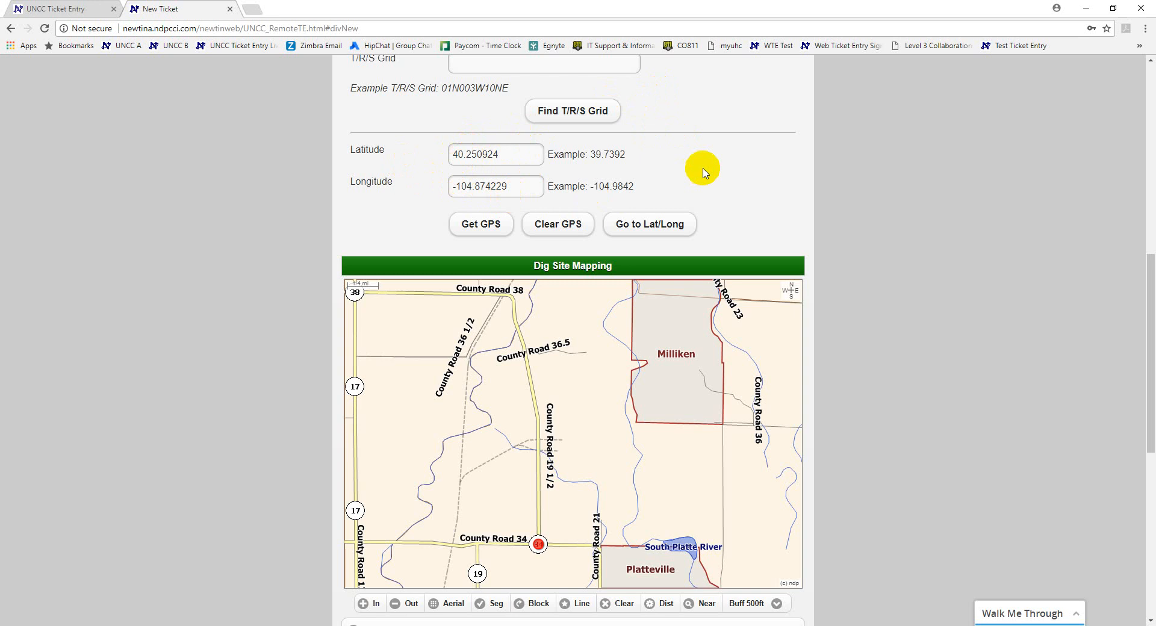
left_click(650, 228)
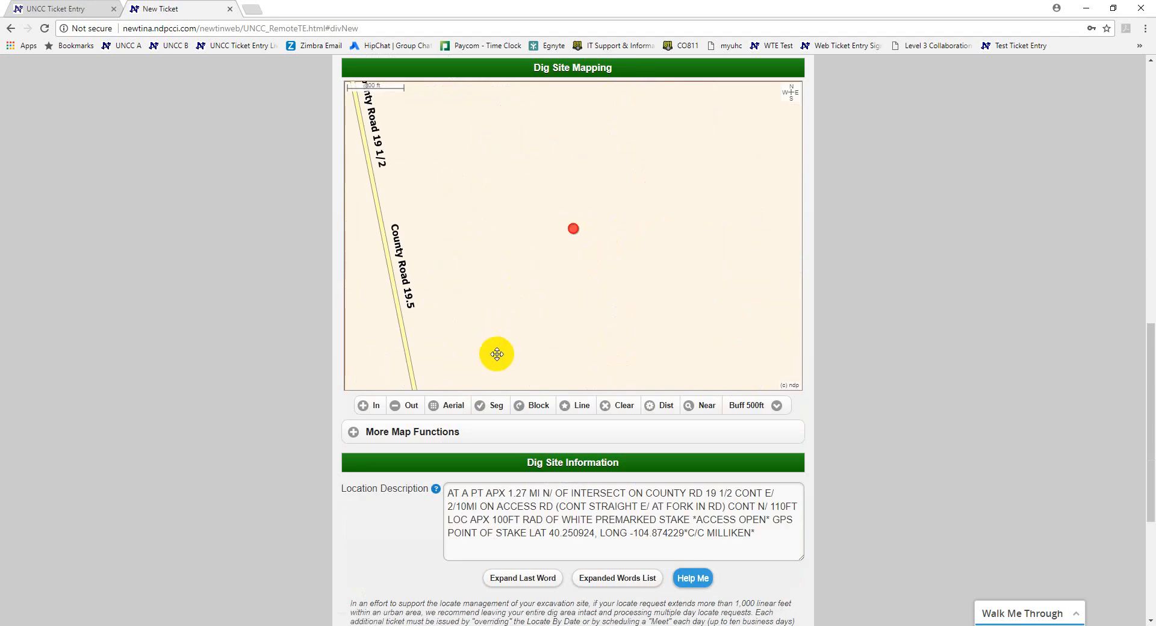
left_click(410, 406)
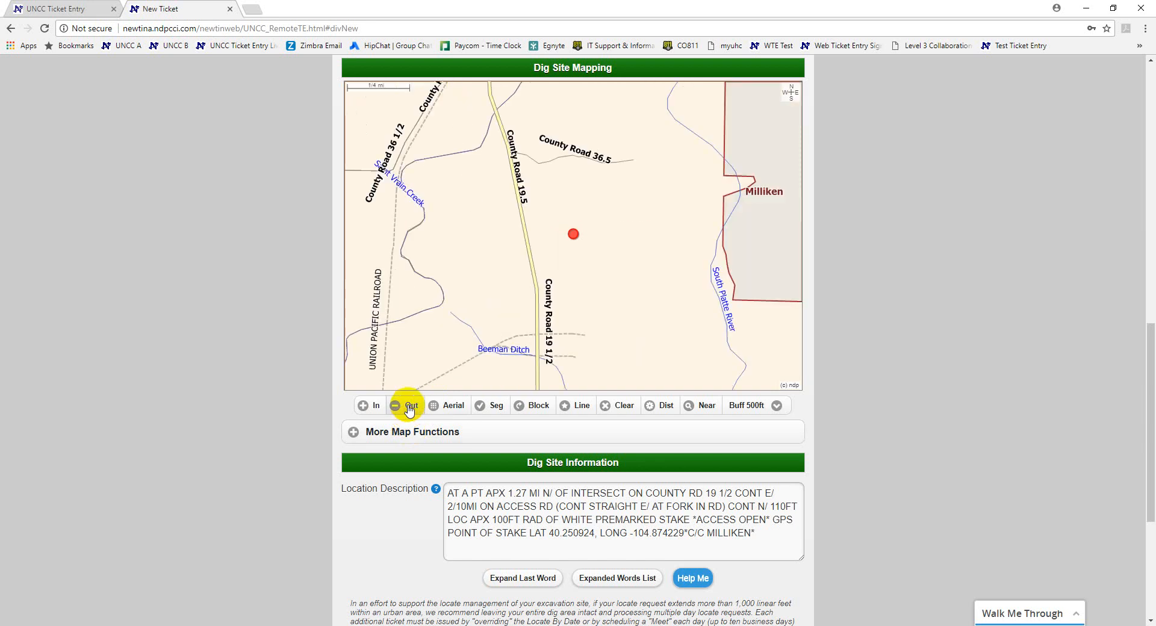
left_click(410, 405)
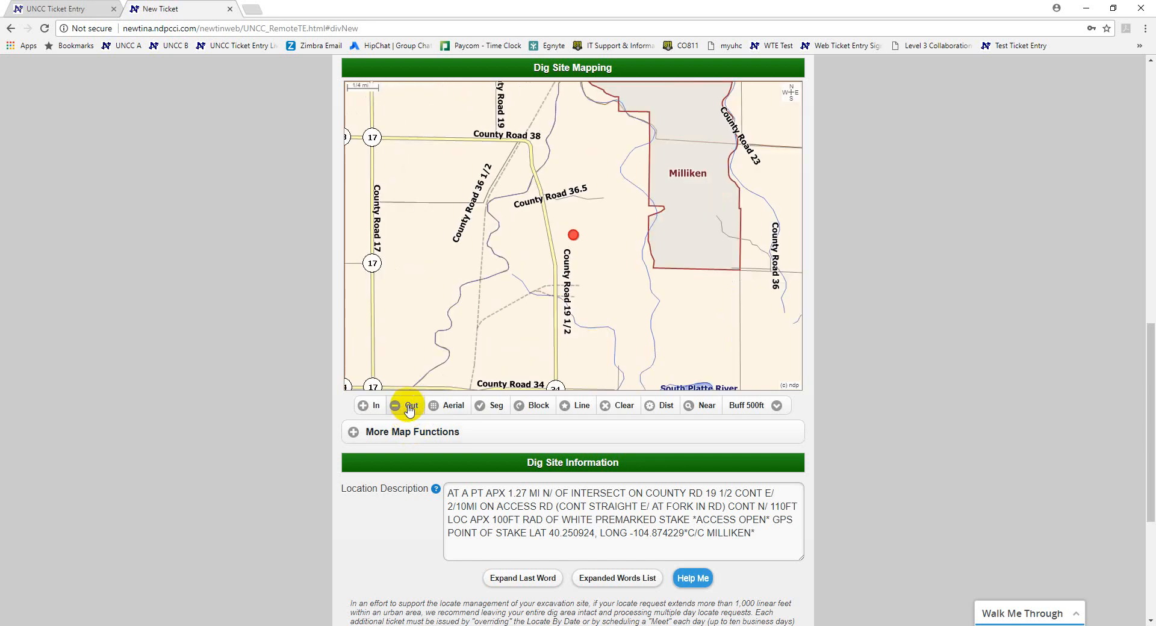
Step: Measure the distance along County Road 19 1/2 from County Road 34 north to a point level with the GPS marker
left_click(576, 279)
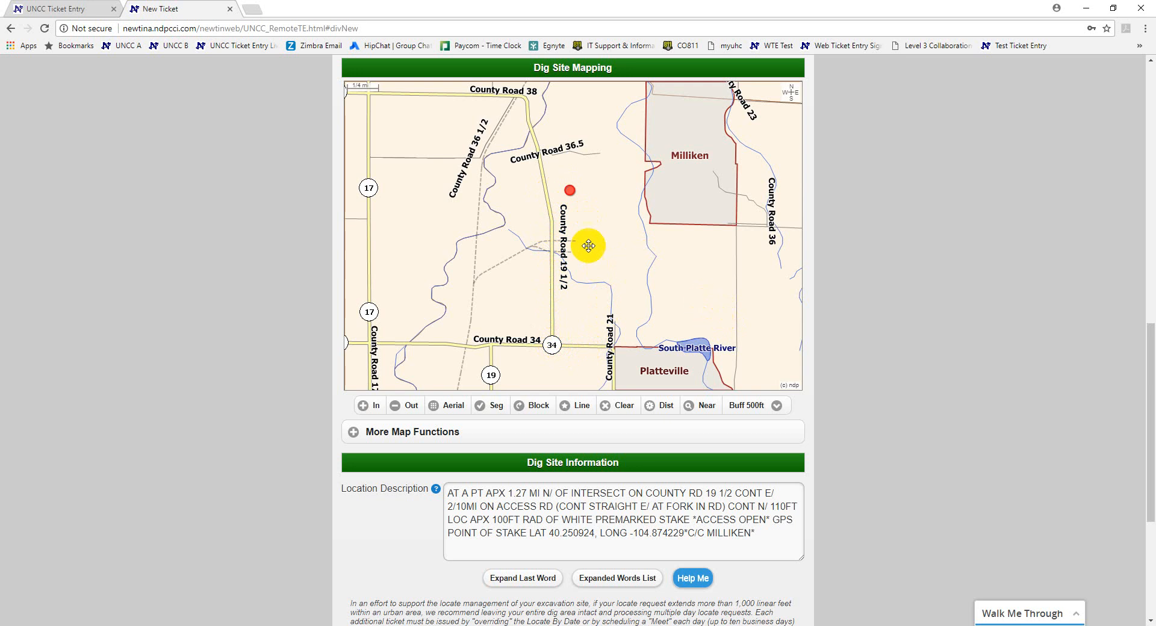
left_click(666, 406)
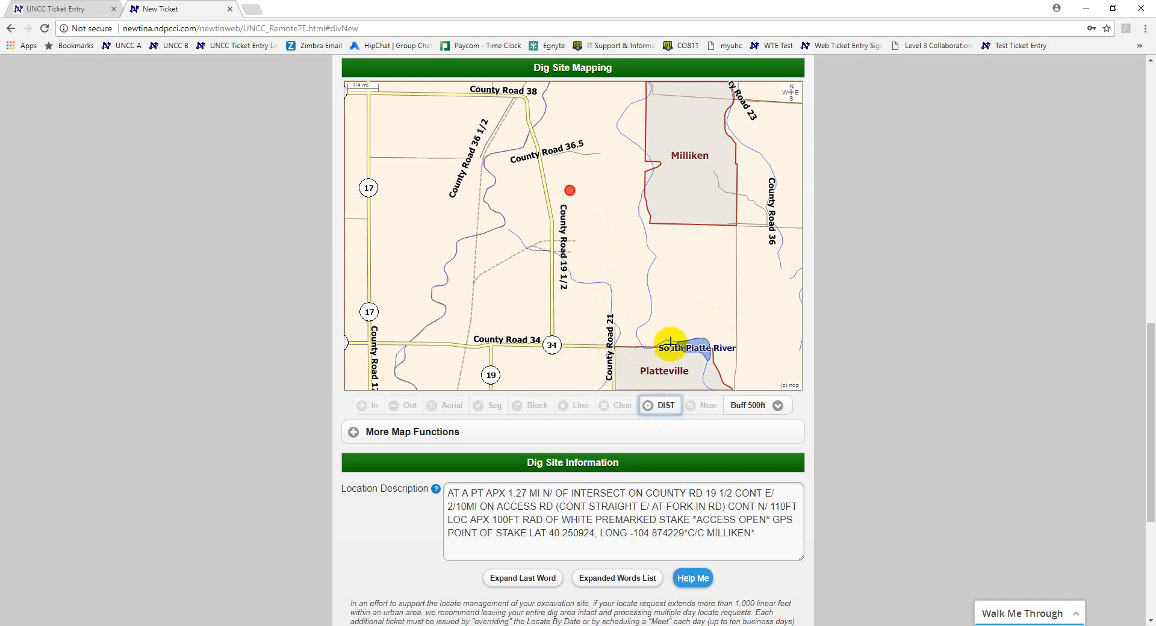
left_click(552, 345)
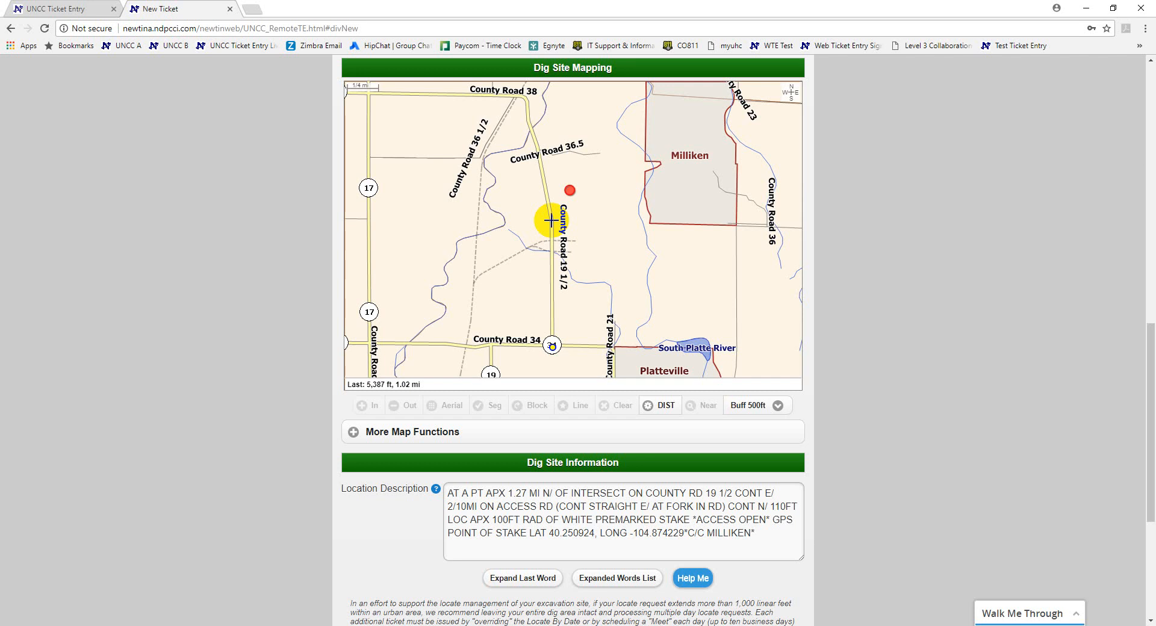
left_click(552, 221)
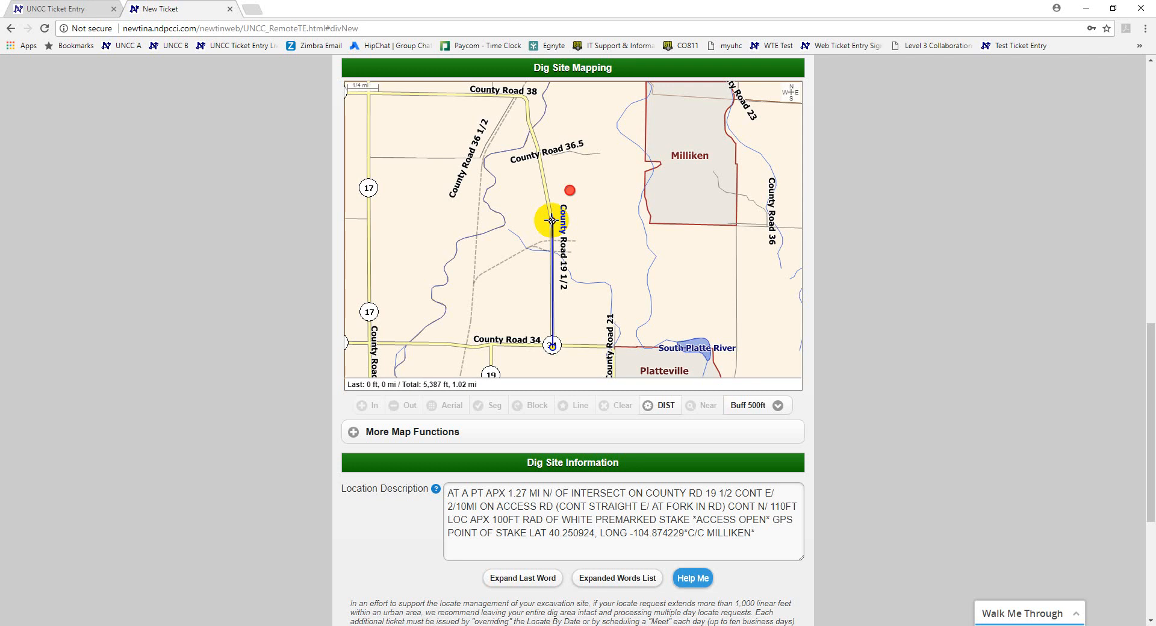
double_click(545, 190)
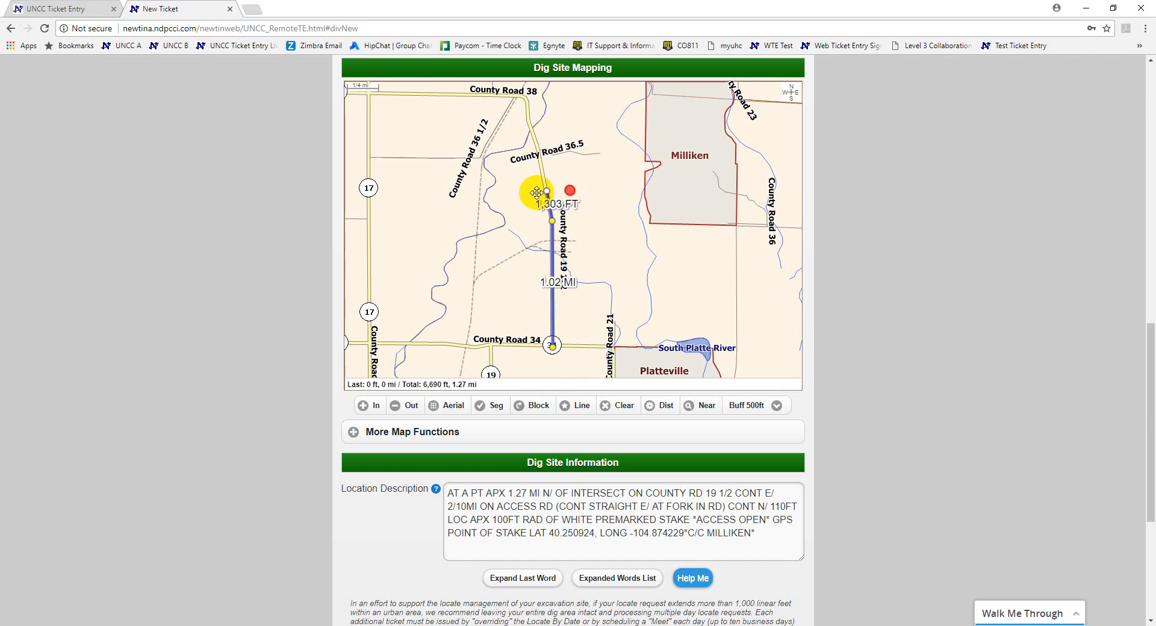
Step: Show aerial imagery of the area between County Road 19 1/2 and the GPS marker
left_click(365, 415)
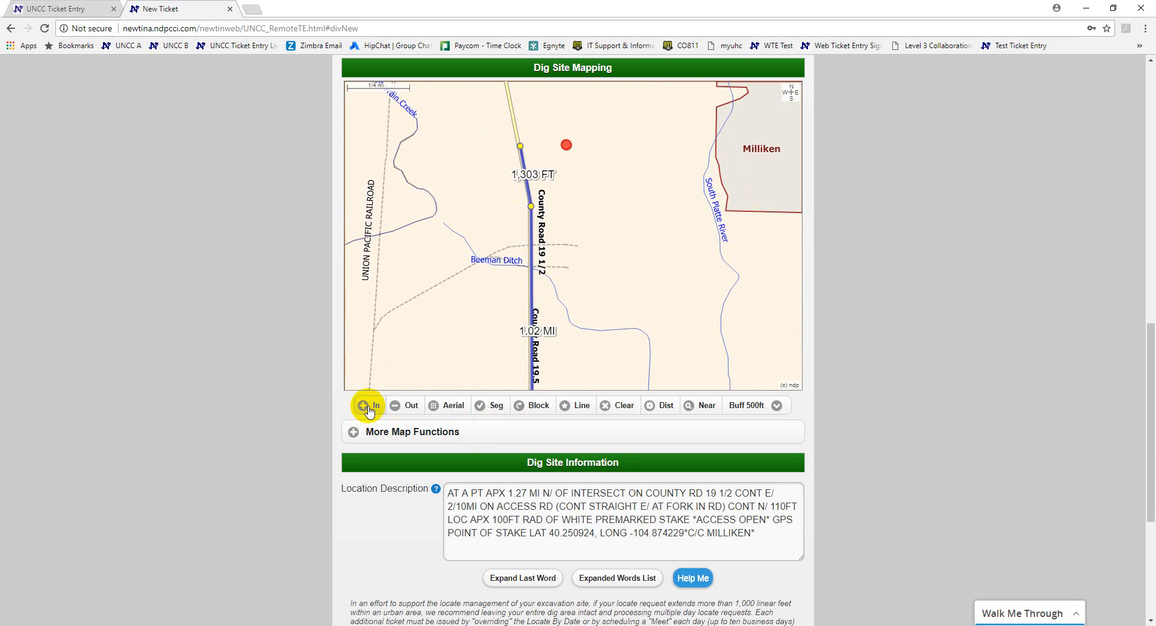
left_click(368, 408)
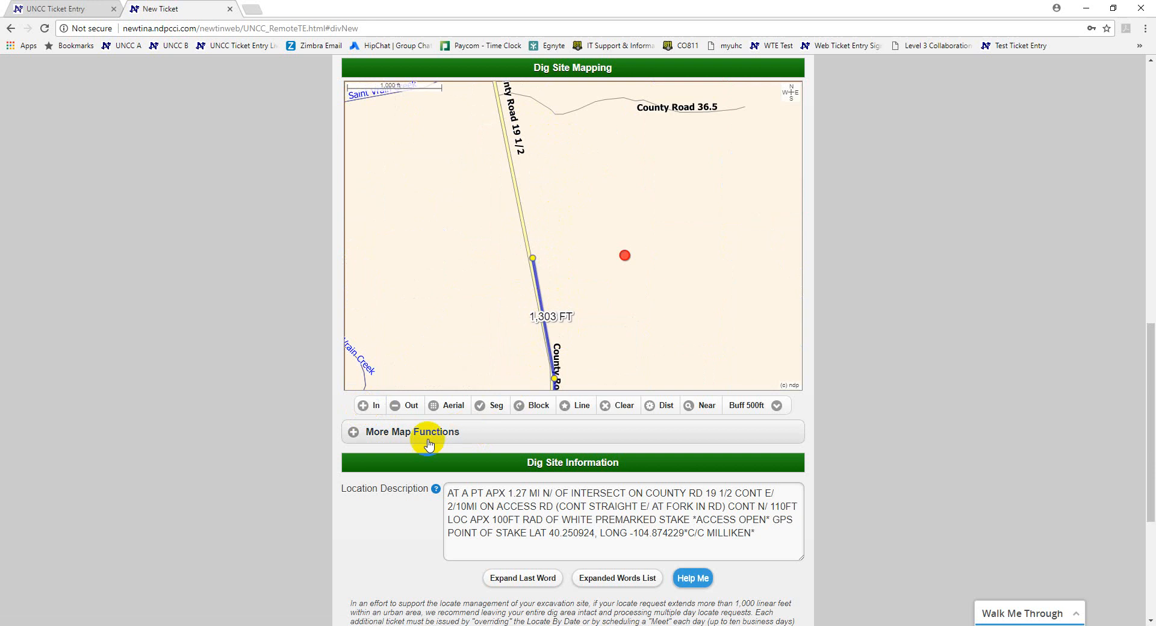
left_click(368, 405)
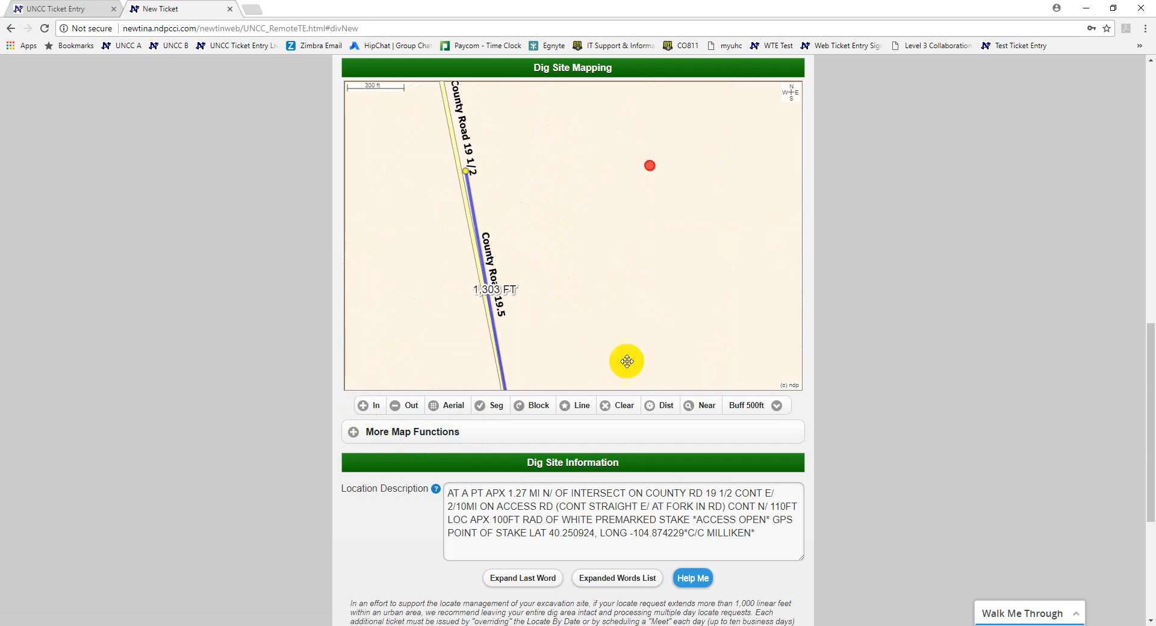
left_click(454, 408)
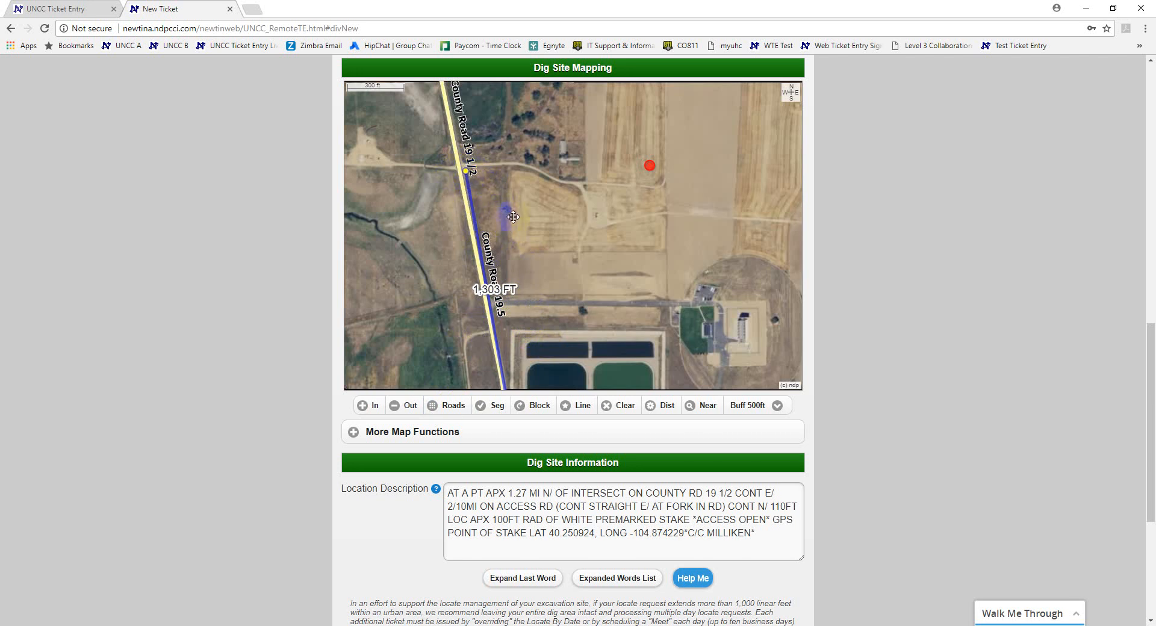
left_click(680, 411)
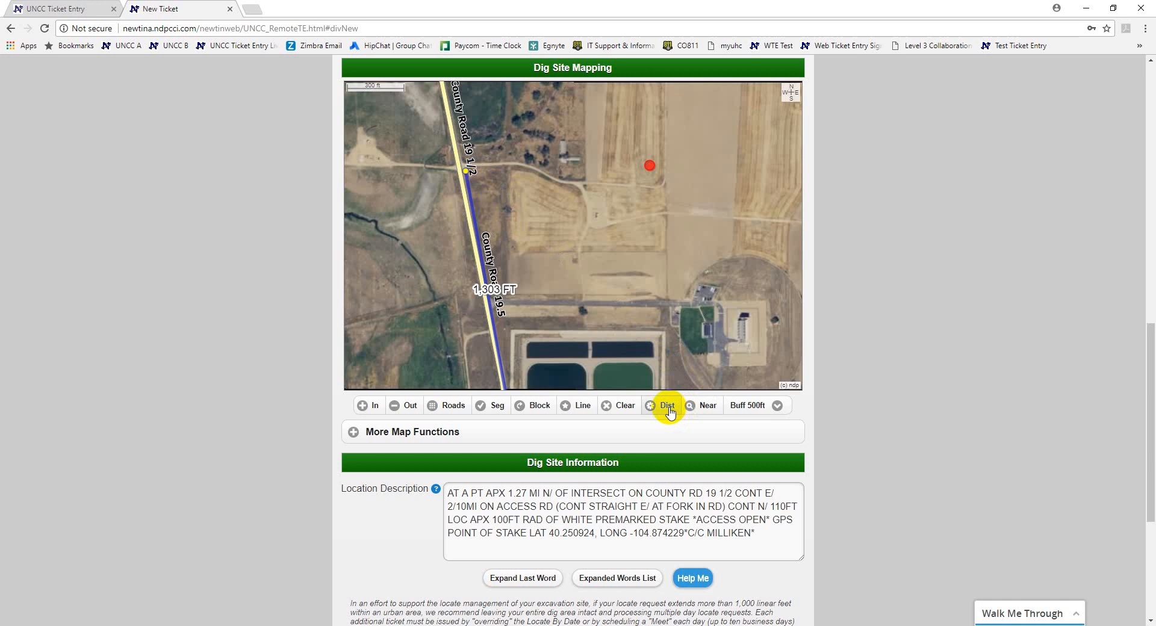
left_click(668, 407)
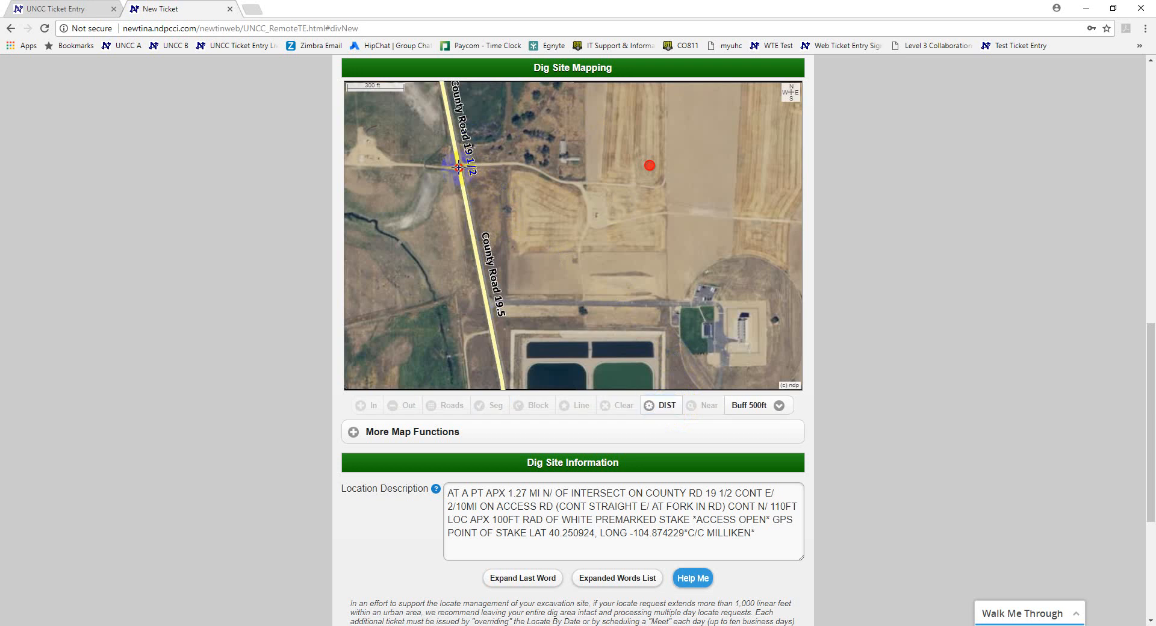
left_click(458, 166)
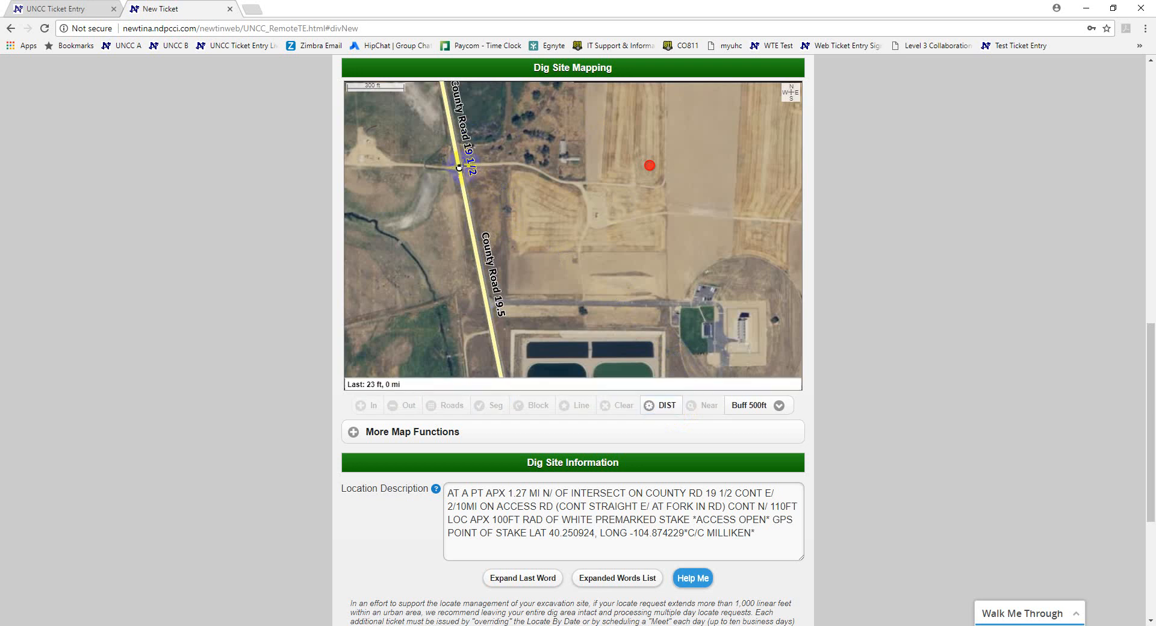
left_click(518, 164)
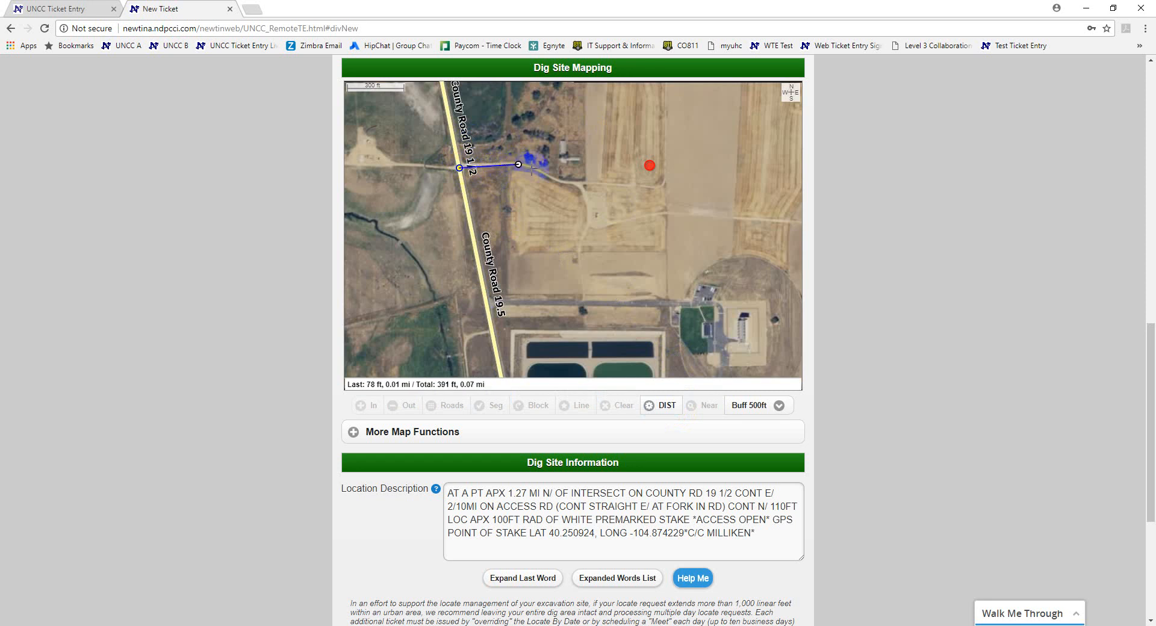
double_click(560, 181)
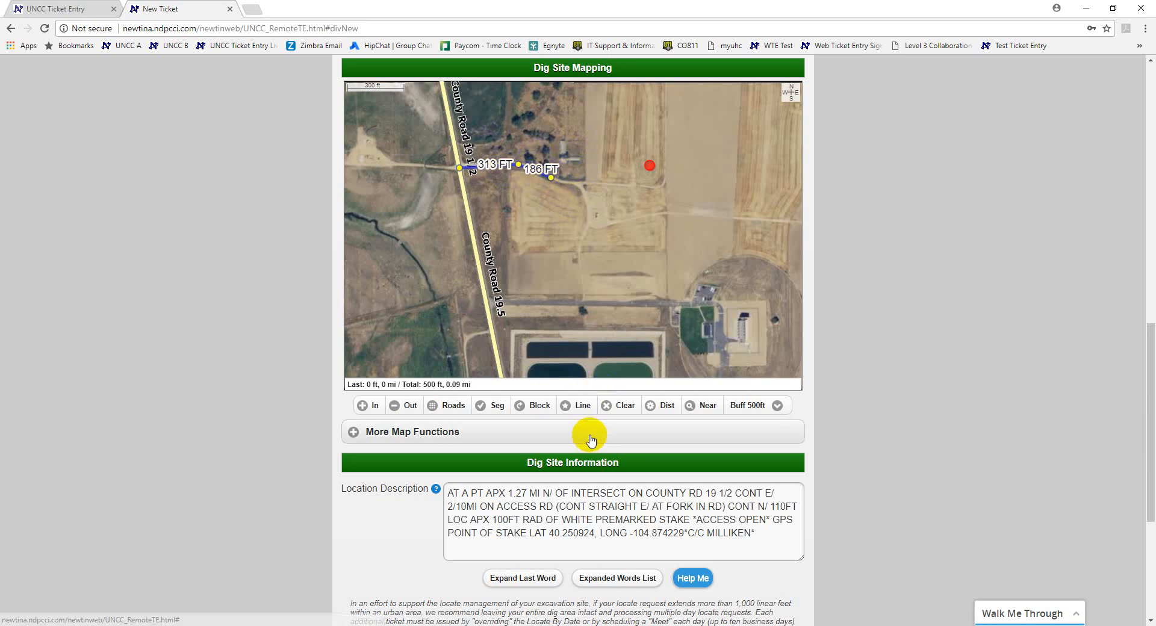
left_click(666, 406)
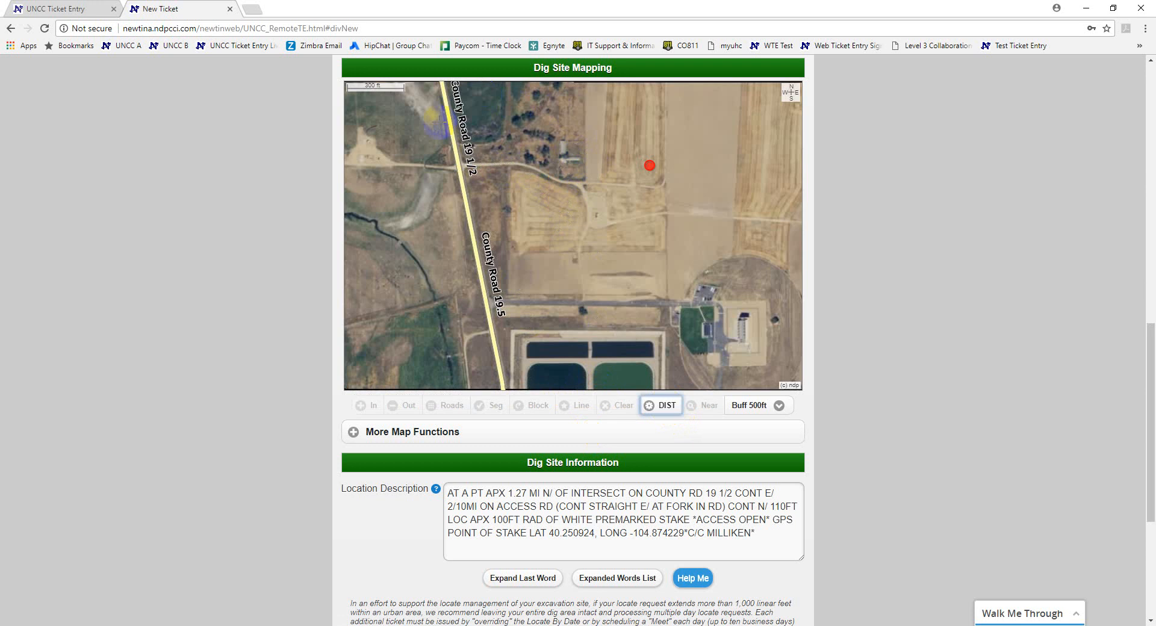
left_click(459, 166)
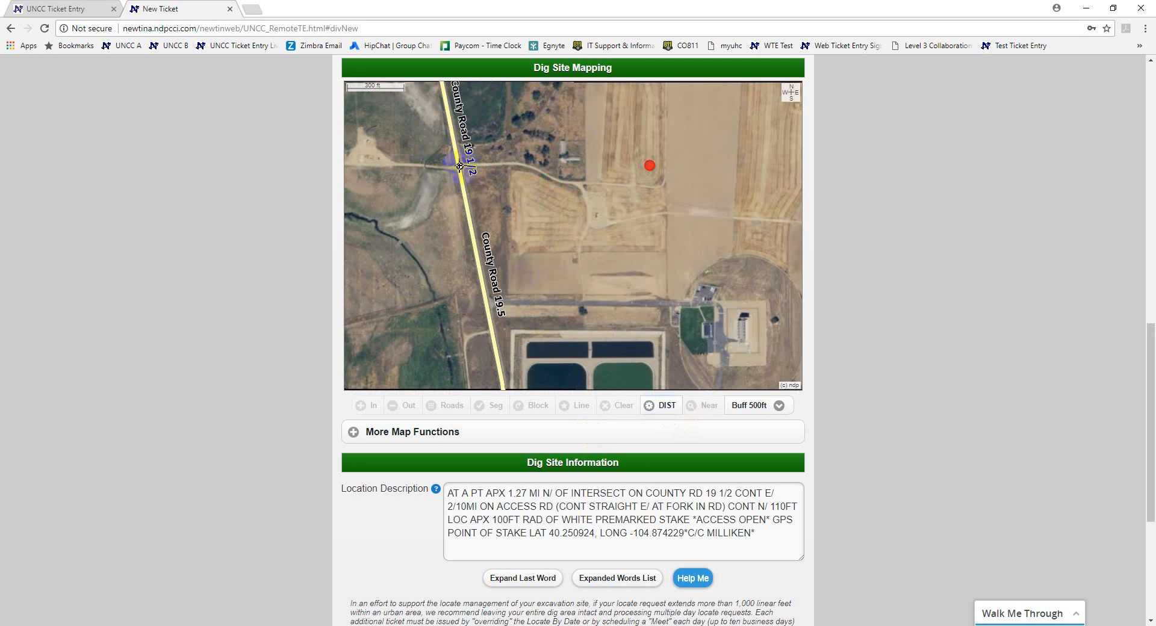
left_click(520, 164)
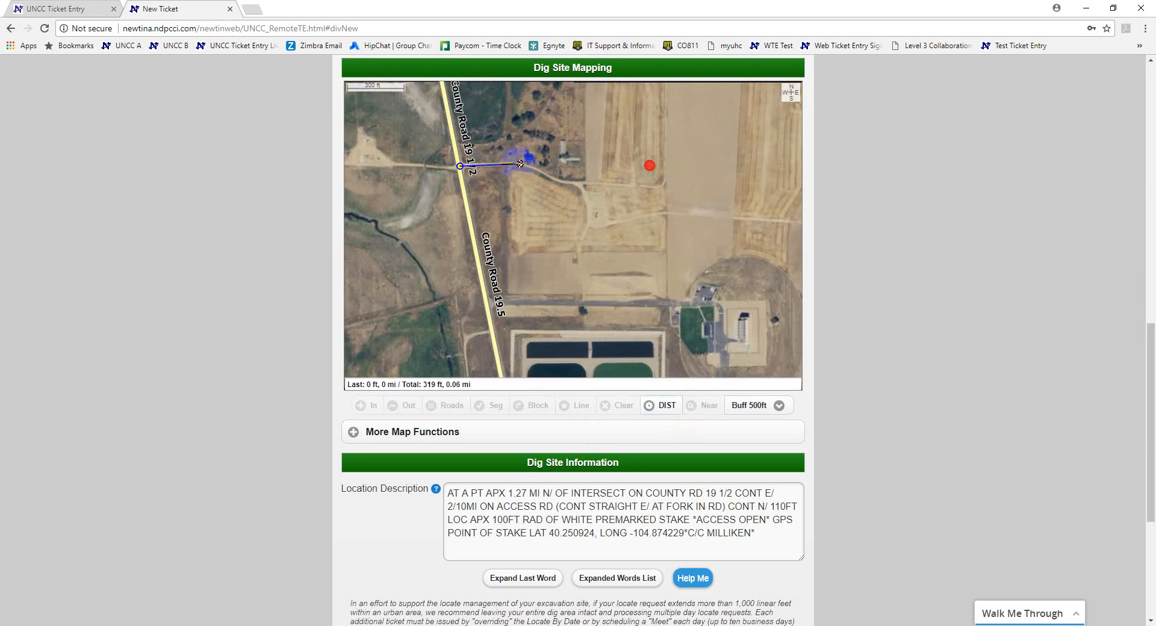
left_click(556, 180)
double_click(566, 183)
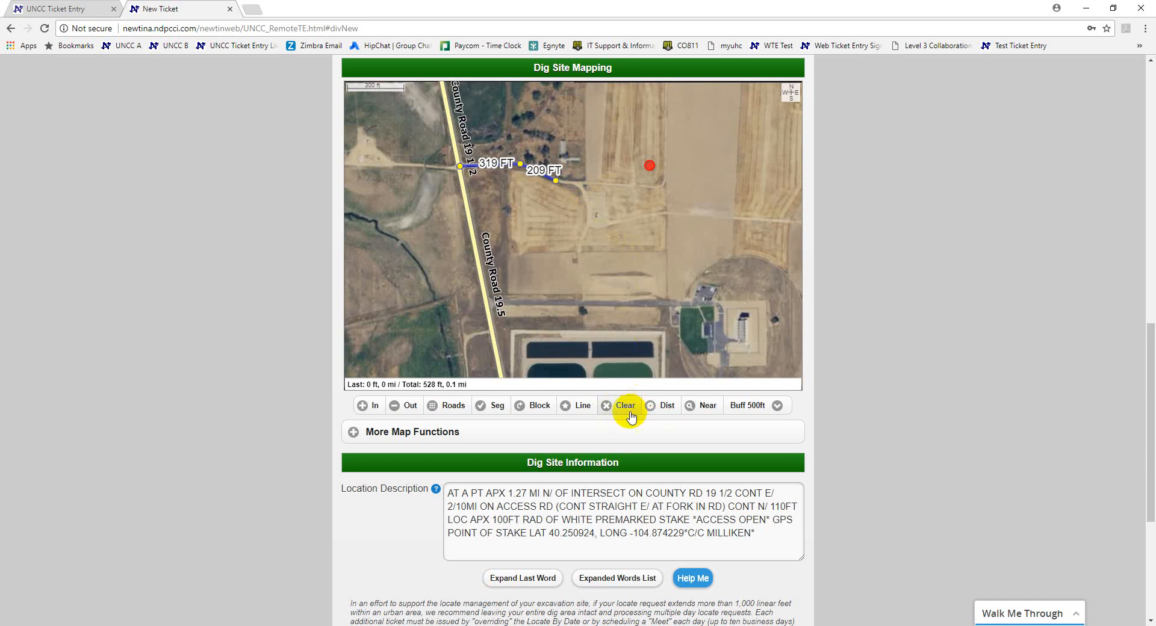
Step: Measure the route from County Road 19 1/2 east along the access road, continuing straight at the fork, and north to the GPS marker
left_click(664, 406)
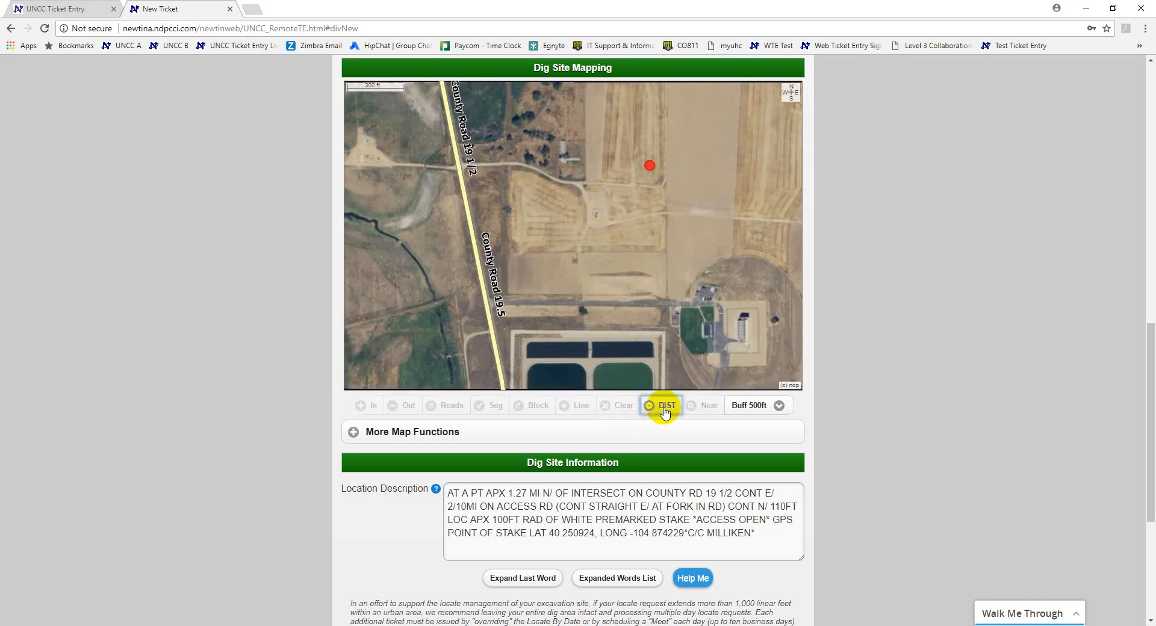
left_click(461, 166)
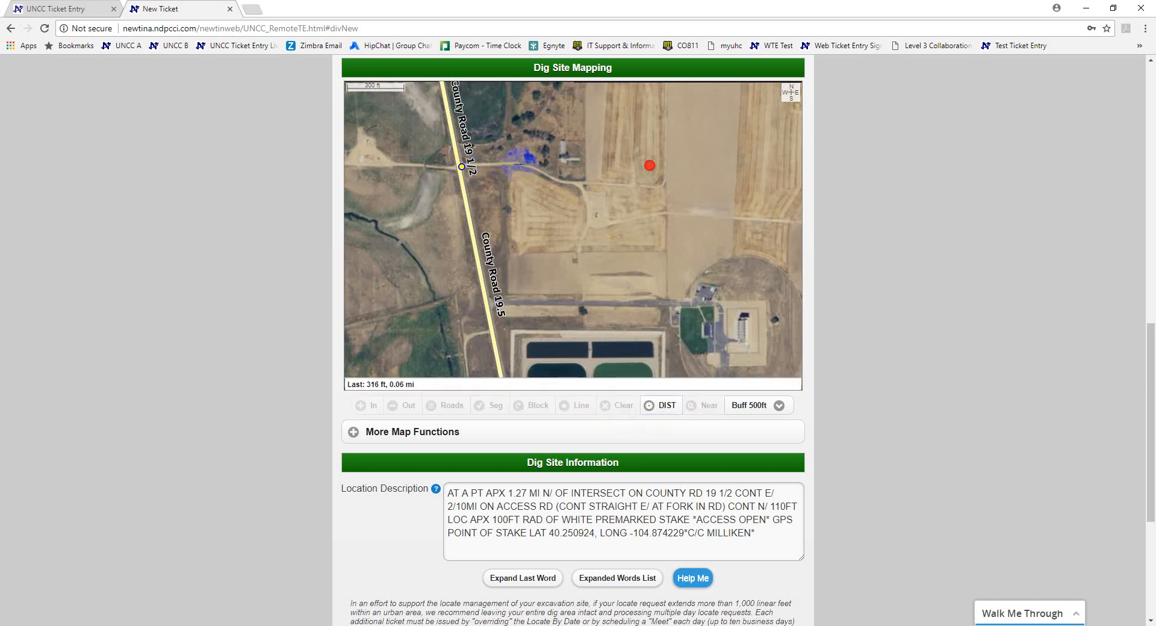
left_click(522, 164)
left_click(558, 180)
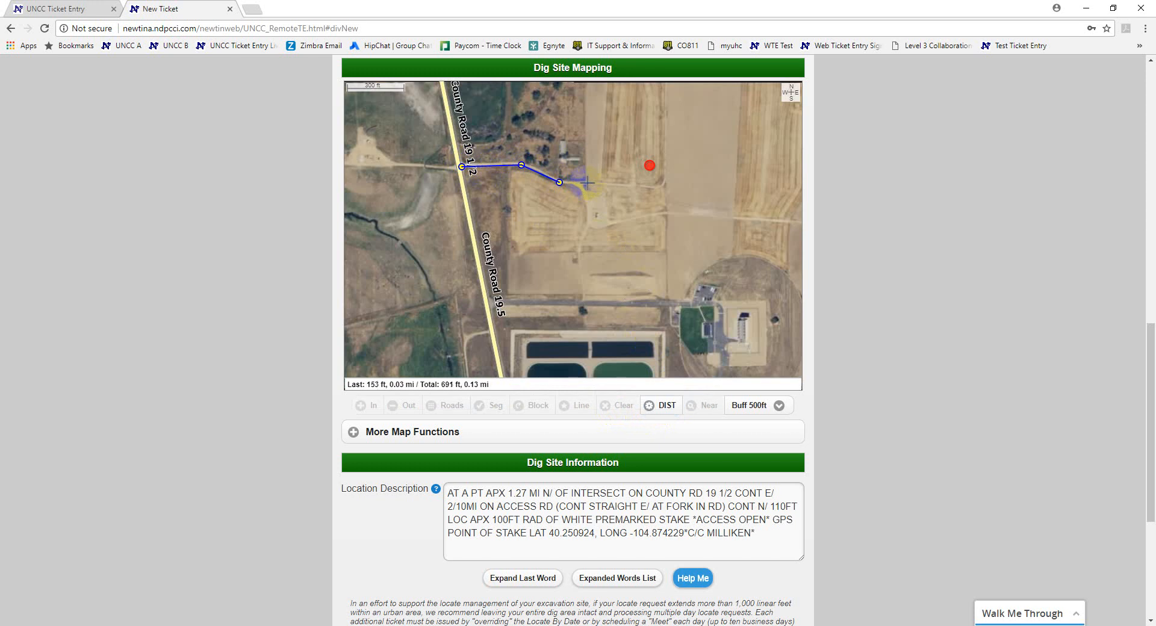
left_click(651, 187)
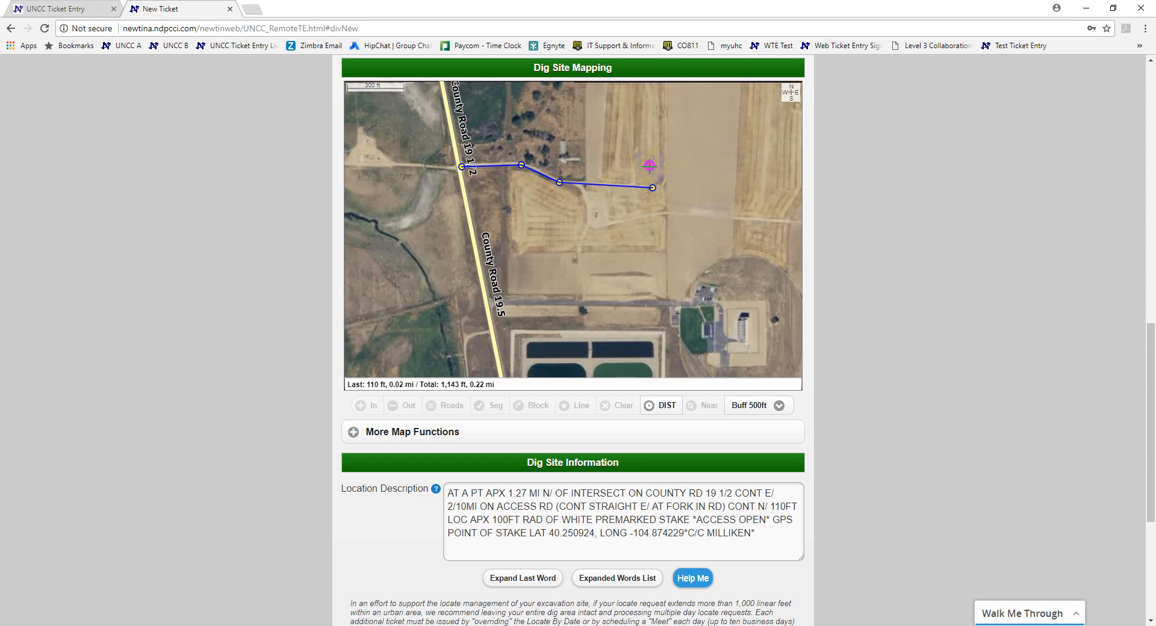
double_click(649, 166)
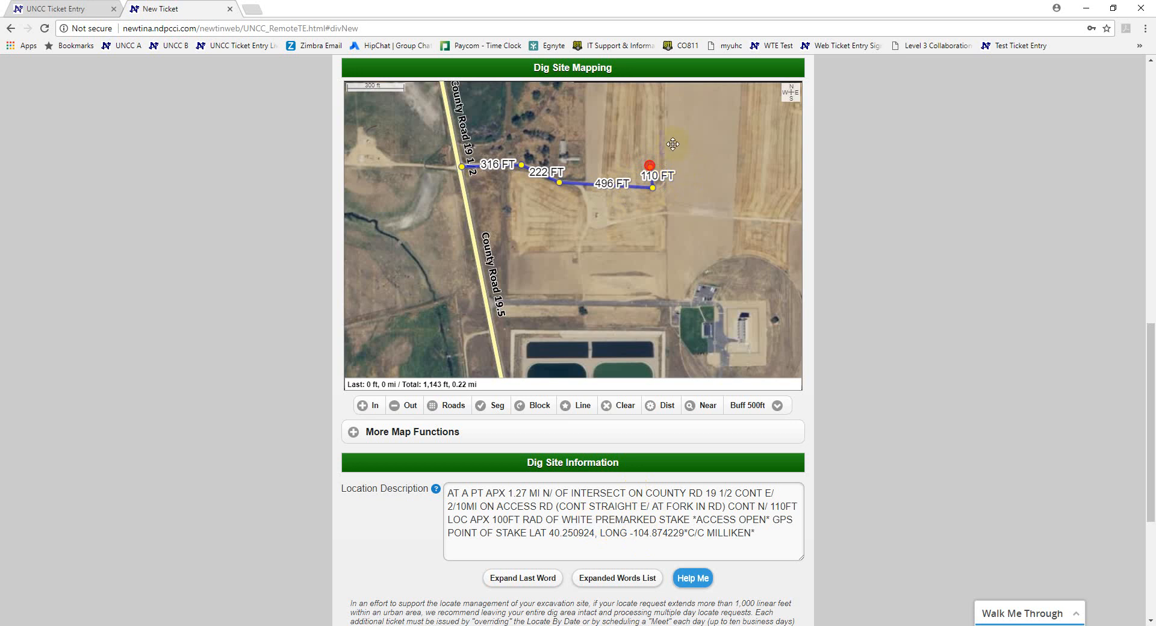
Step: Map the dig site as a single point at the GPS marker using the Line tool with the 500 ft buffer
left_click(649, 167)
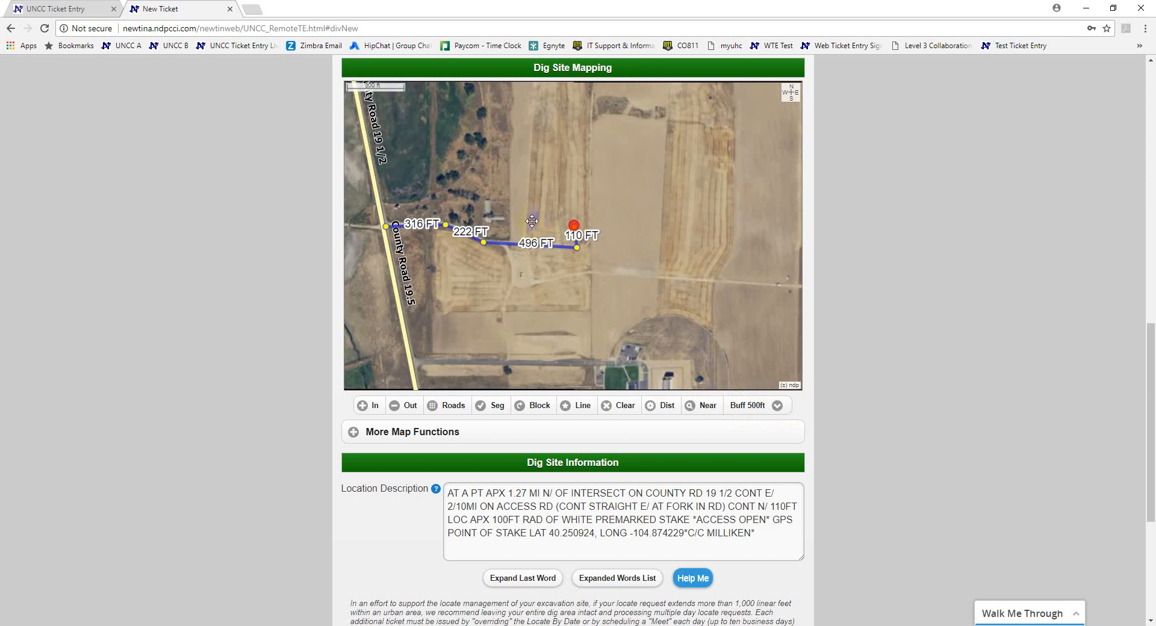
left_click(581, 407)
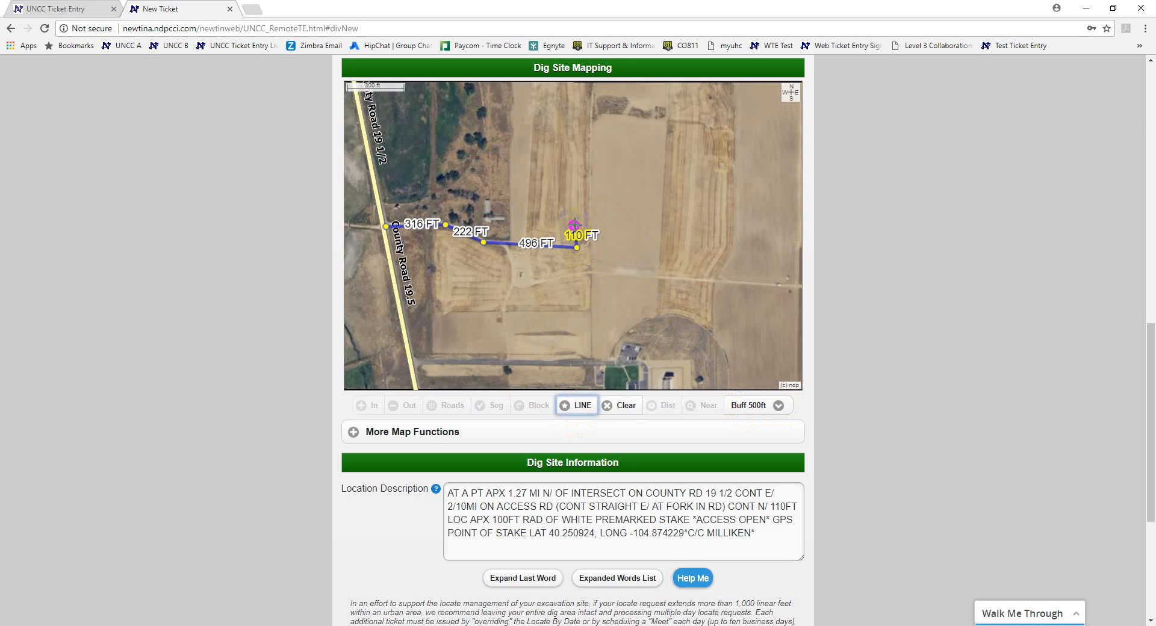
left_click(573, 225)
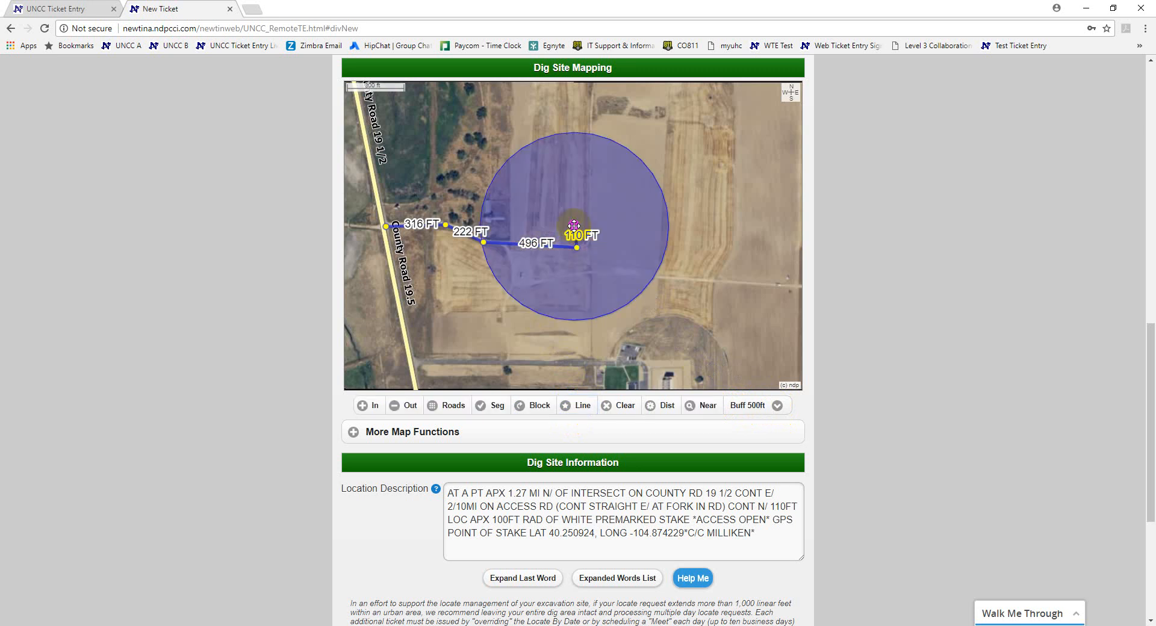
left_click(448, 158)
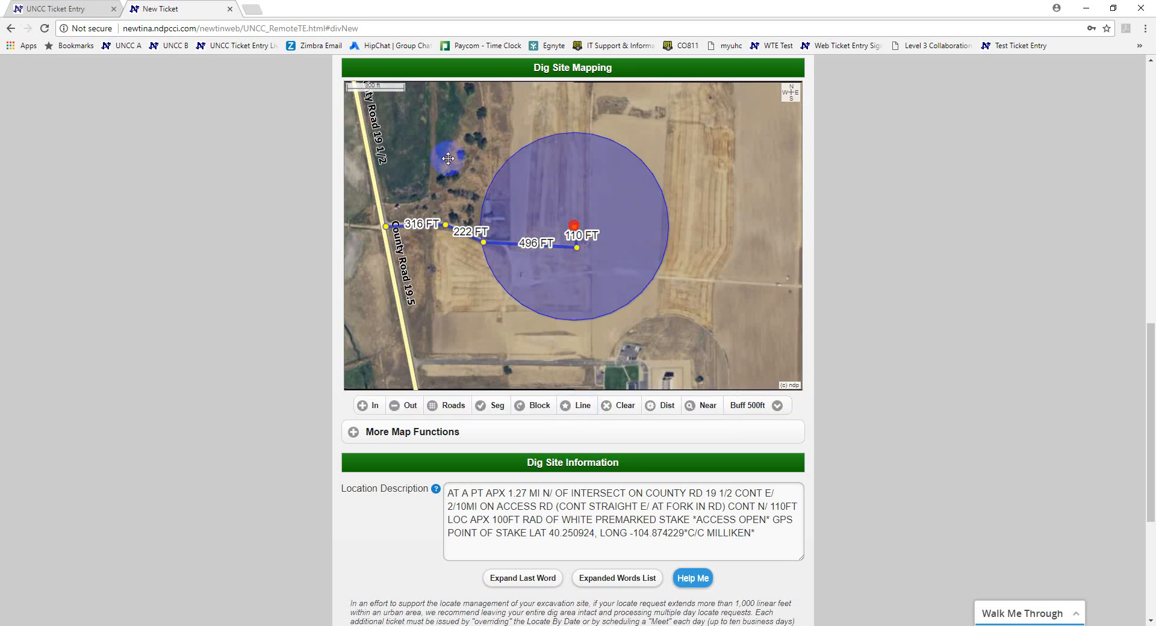